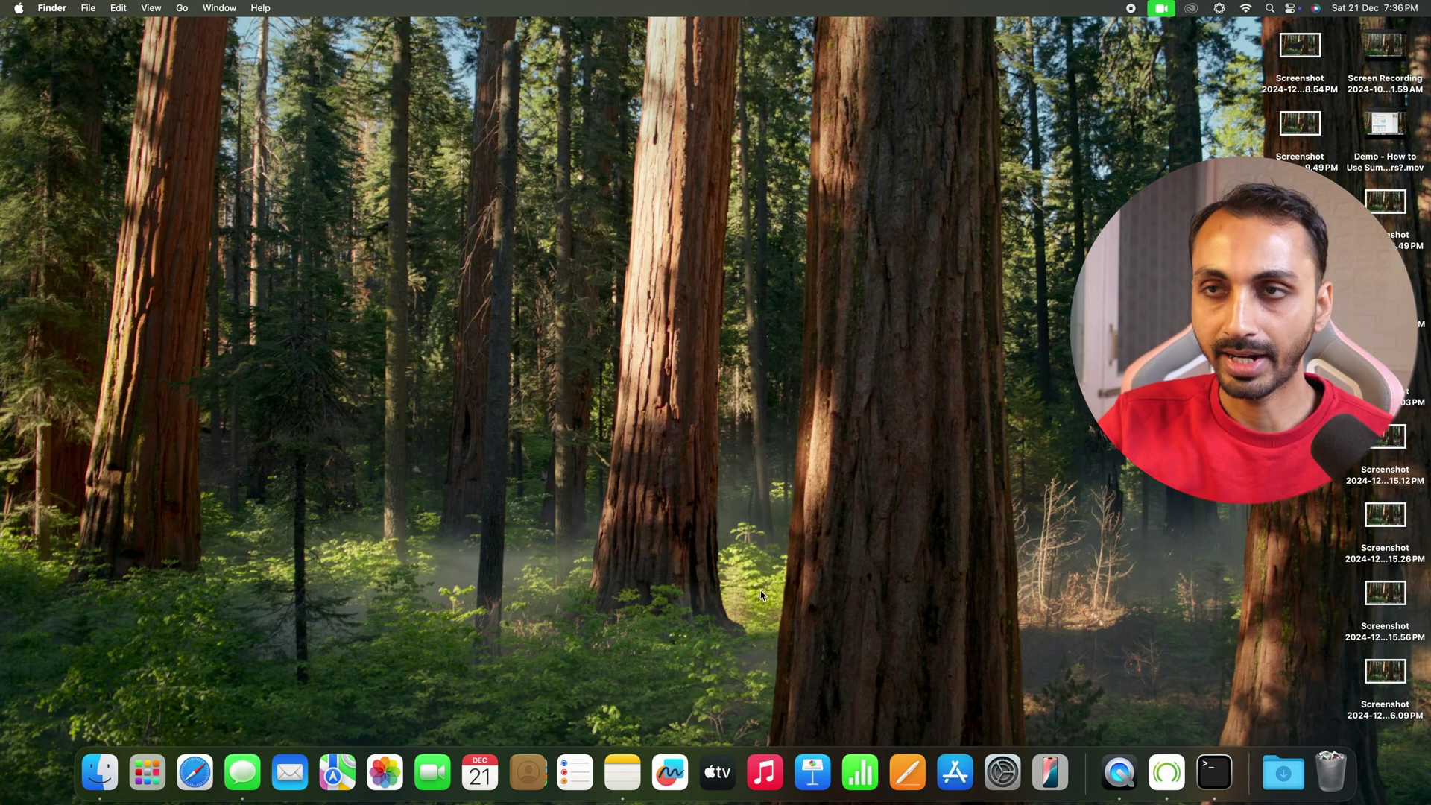
# Capture a full-screen screenshot and a dragged-region screenshot, both landing on the desktop.
pyautogui.press('super+shift+3')
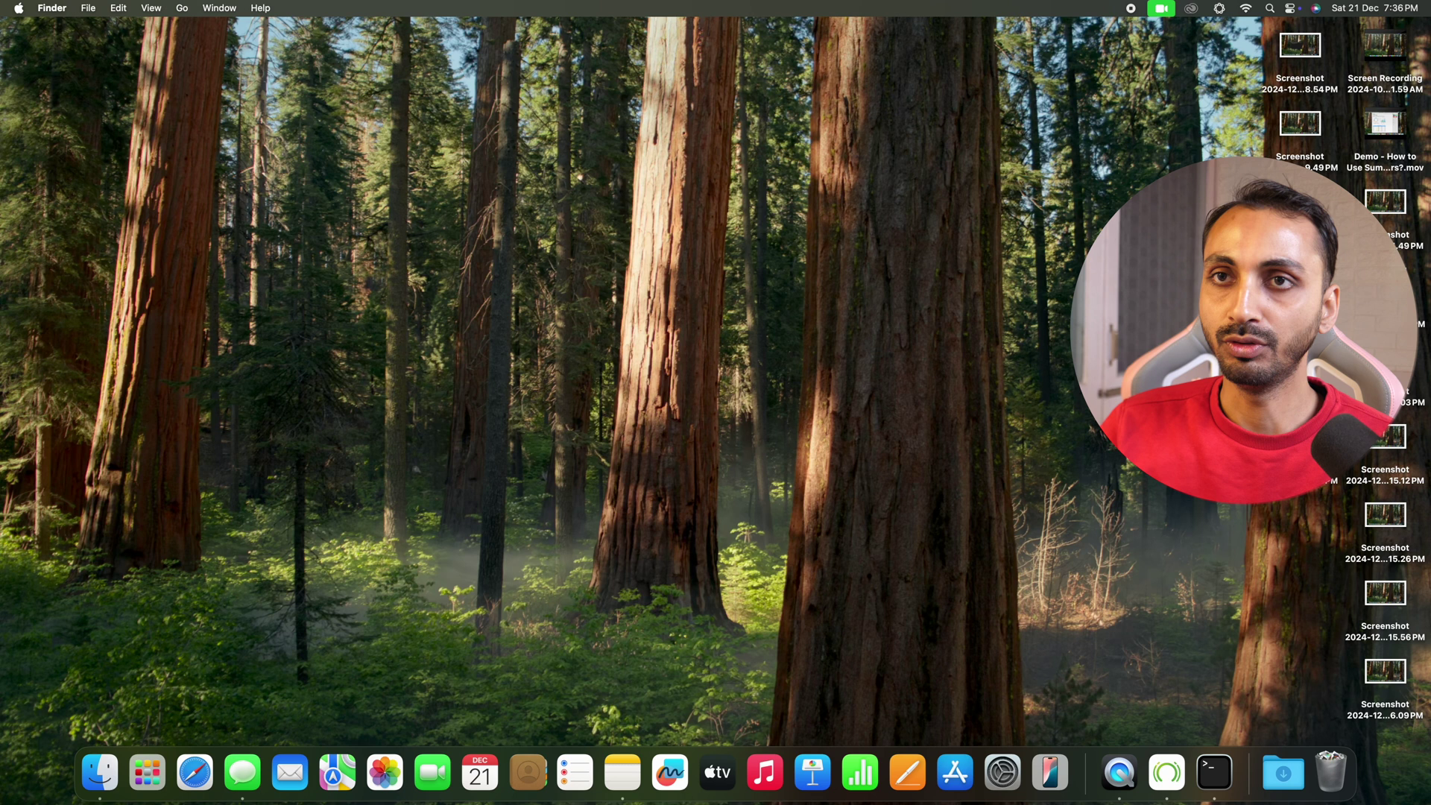
pyautogui.click(332, 193)
pyautogui.moveTo(321, 188)
pyautogui.mouseDown()
pyautogui.moveTo(581, 286)
pyautogui.moveTo(1051, 532)
pyautogui.moveTo(1094, 572)
pyautogui.mouseUp()
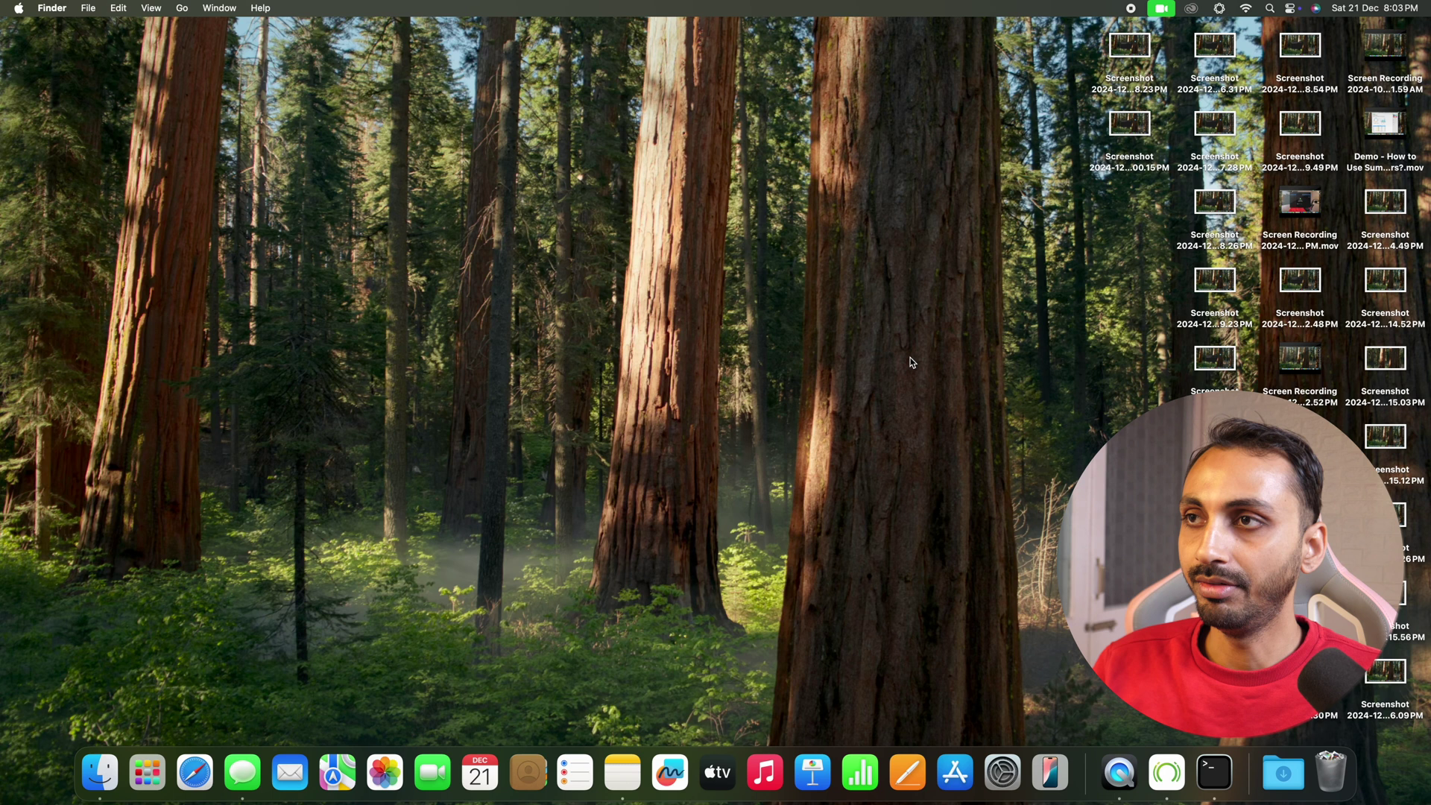
# Create a desktop folder named Screenshot from the right-click menu and finish naming it.
pyautogui.rightClick(890, 302)
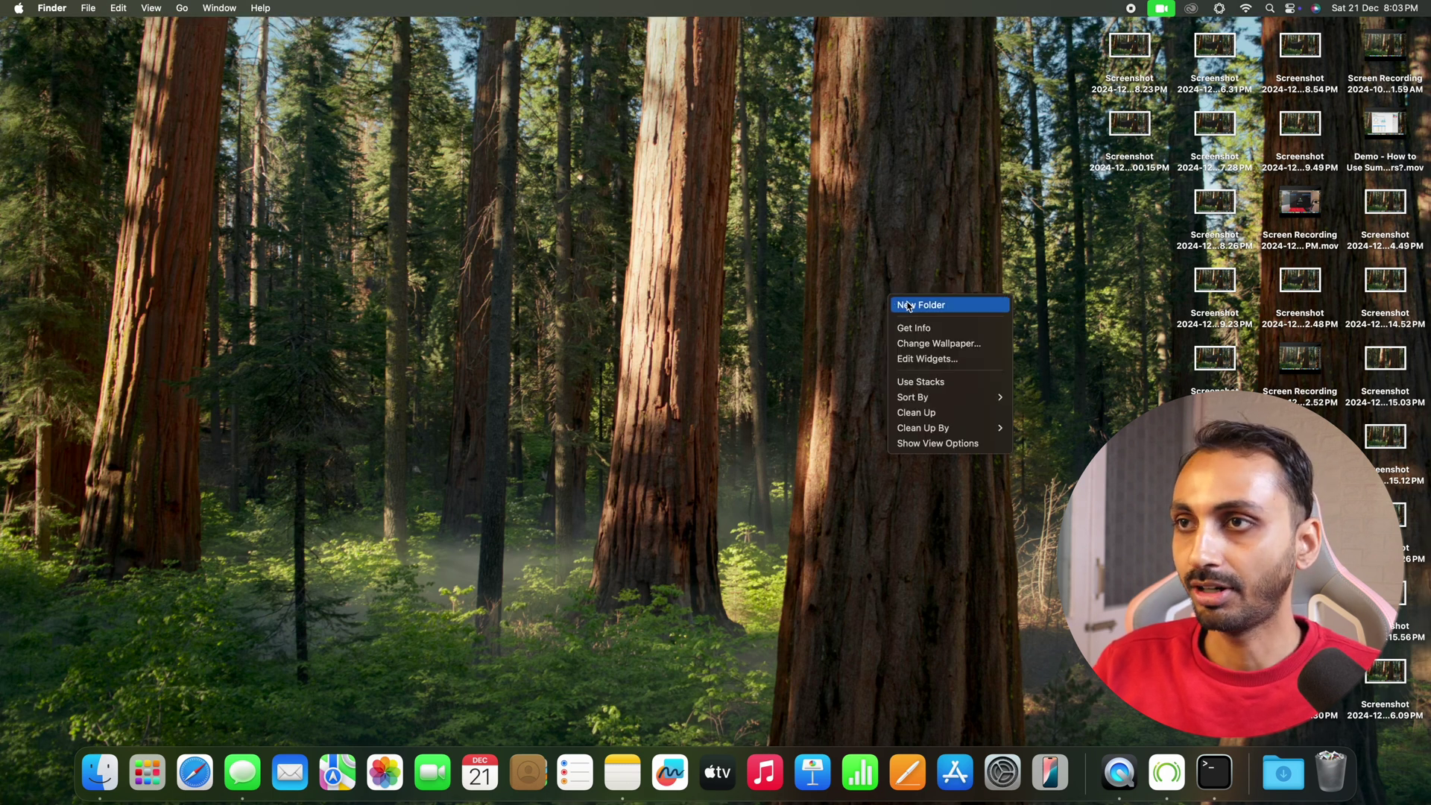
pyautogui.click(908, 306)
pyautogui.write('Scr')
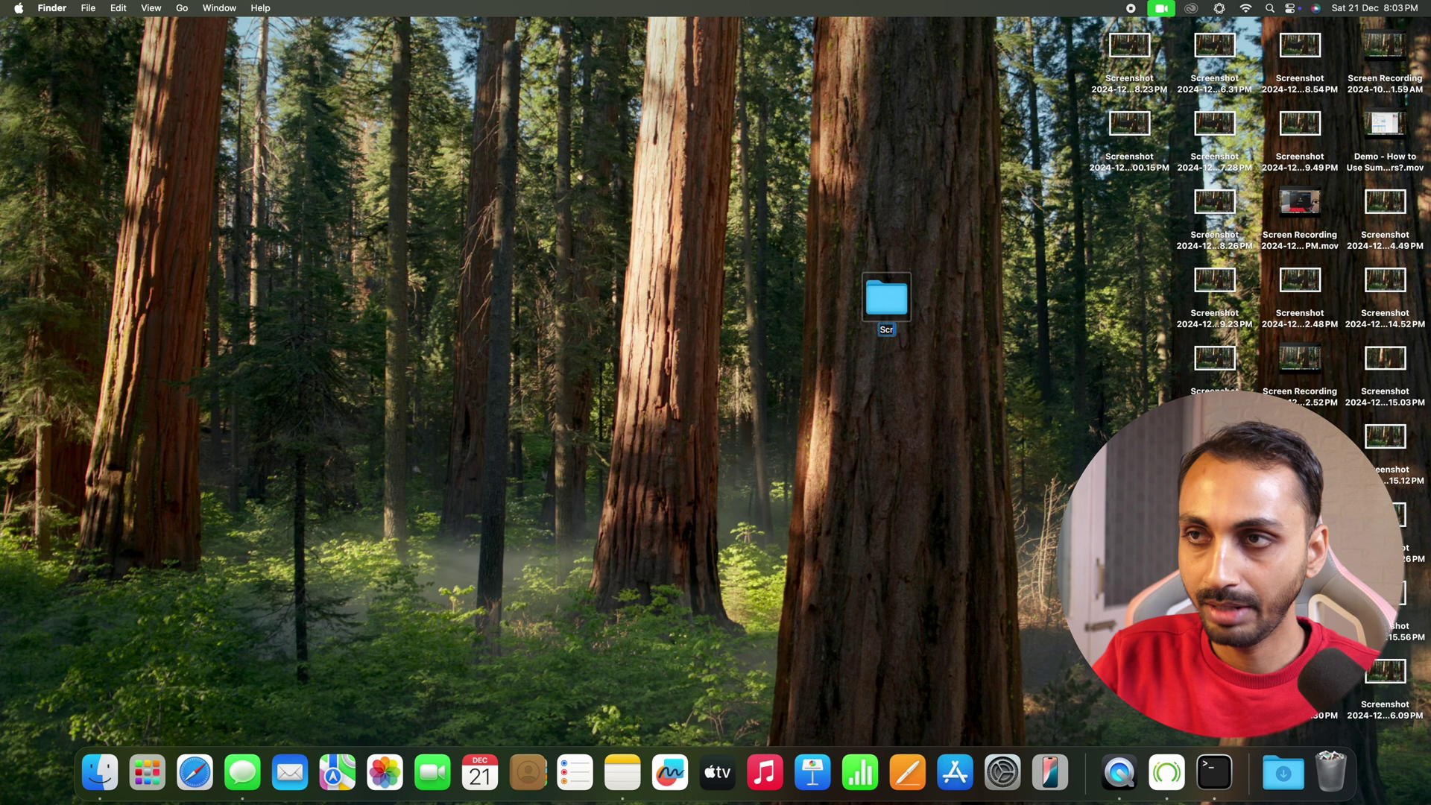
pyautogui.write('eenshot')
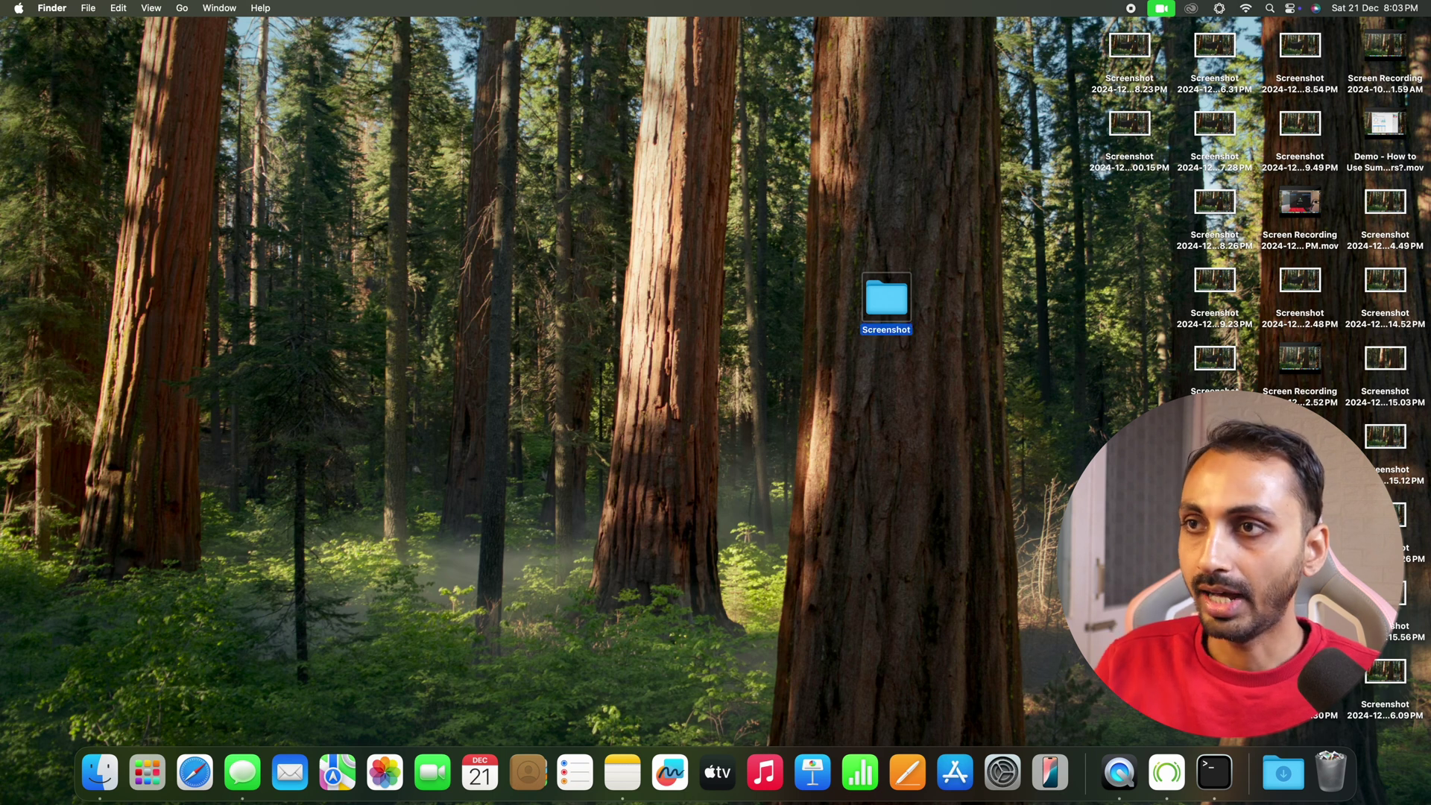
pyautogui.click(912, 352)
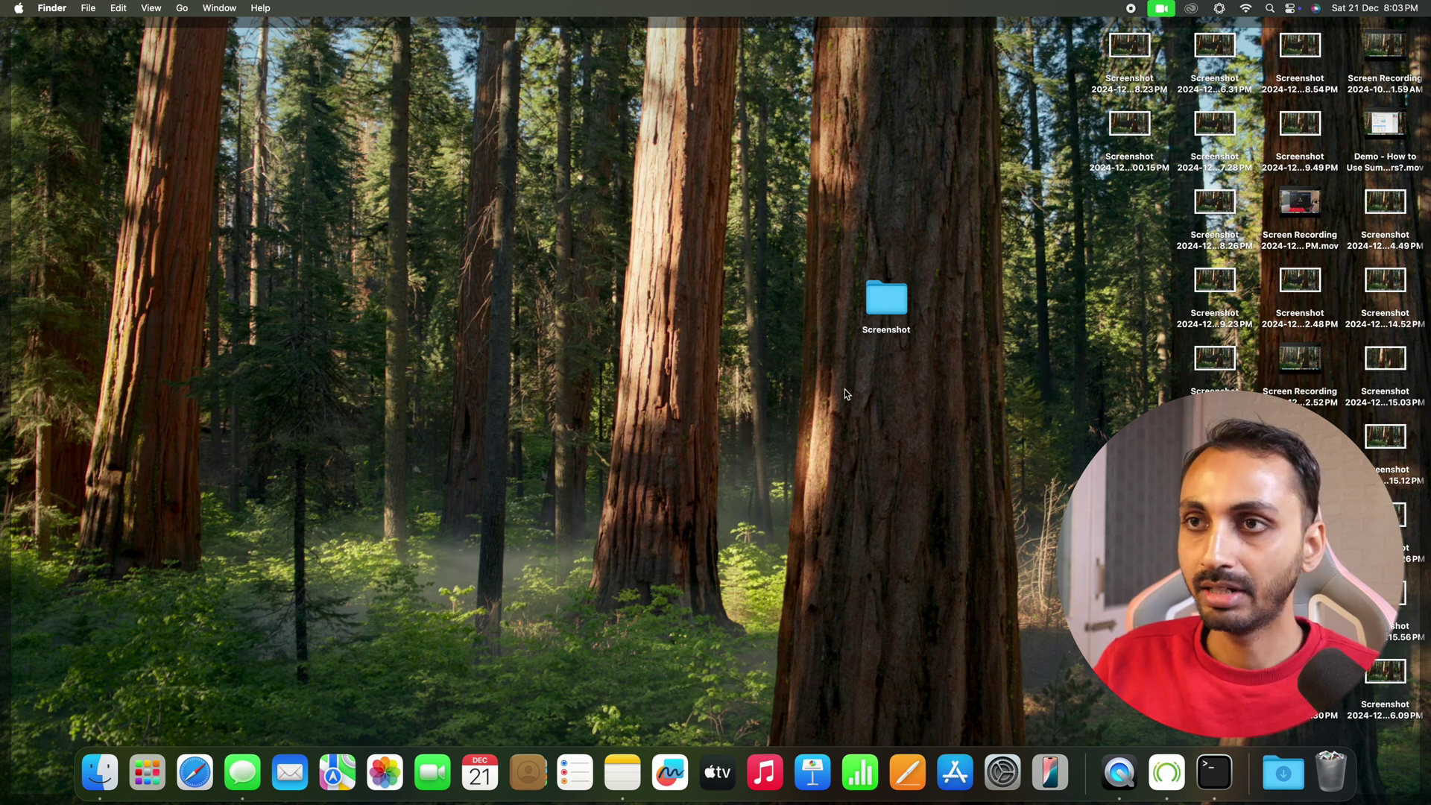
# Launch Terminal via a Spotlight search for 'ter'.
pyautogui.press('super+space')
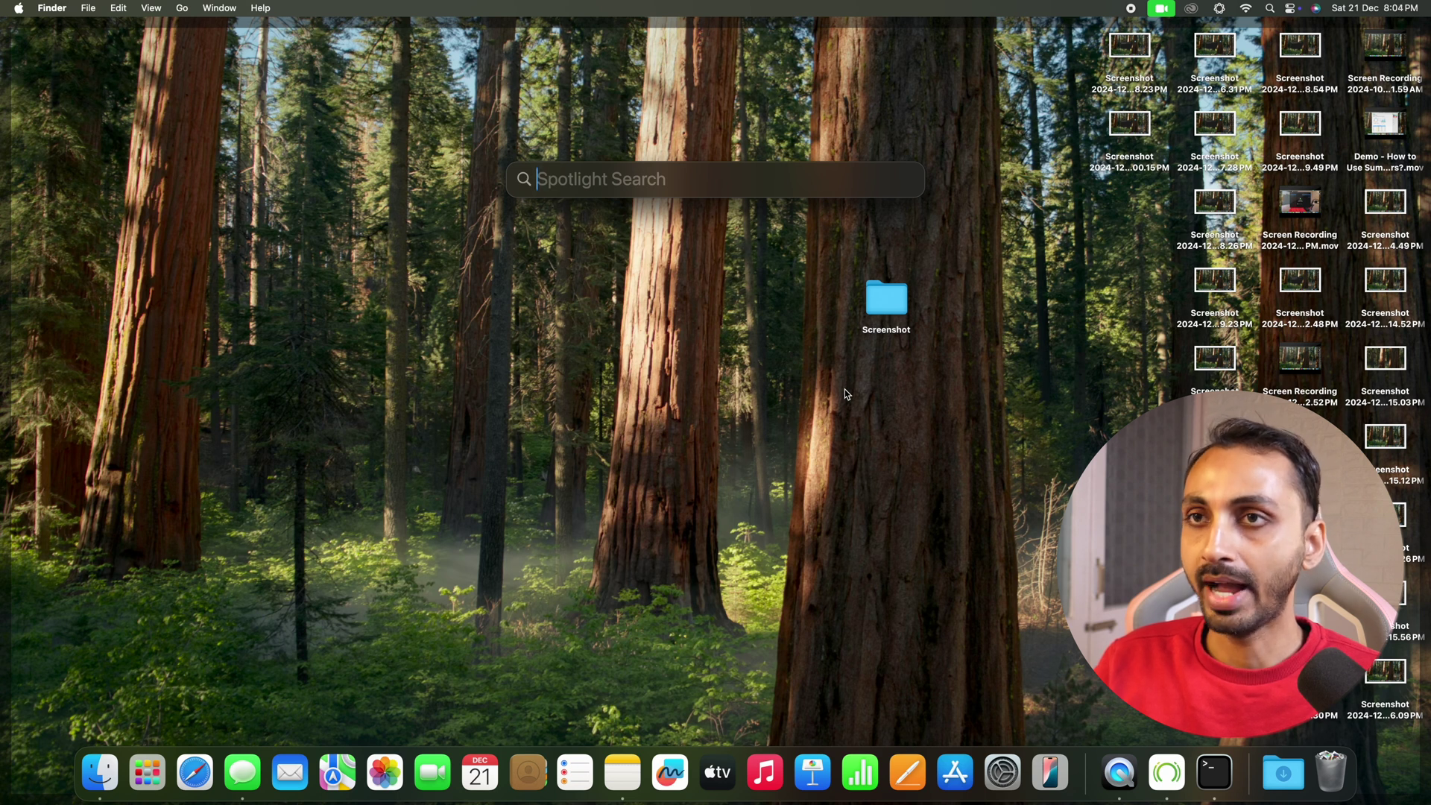
pyautogui.write('ter')
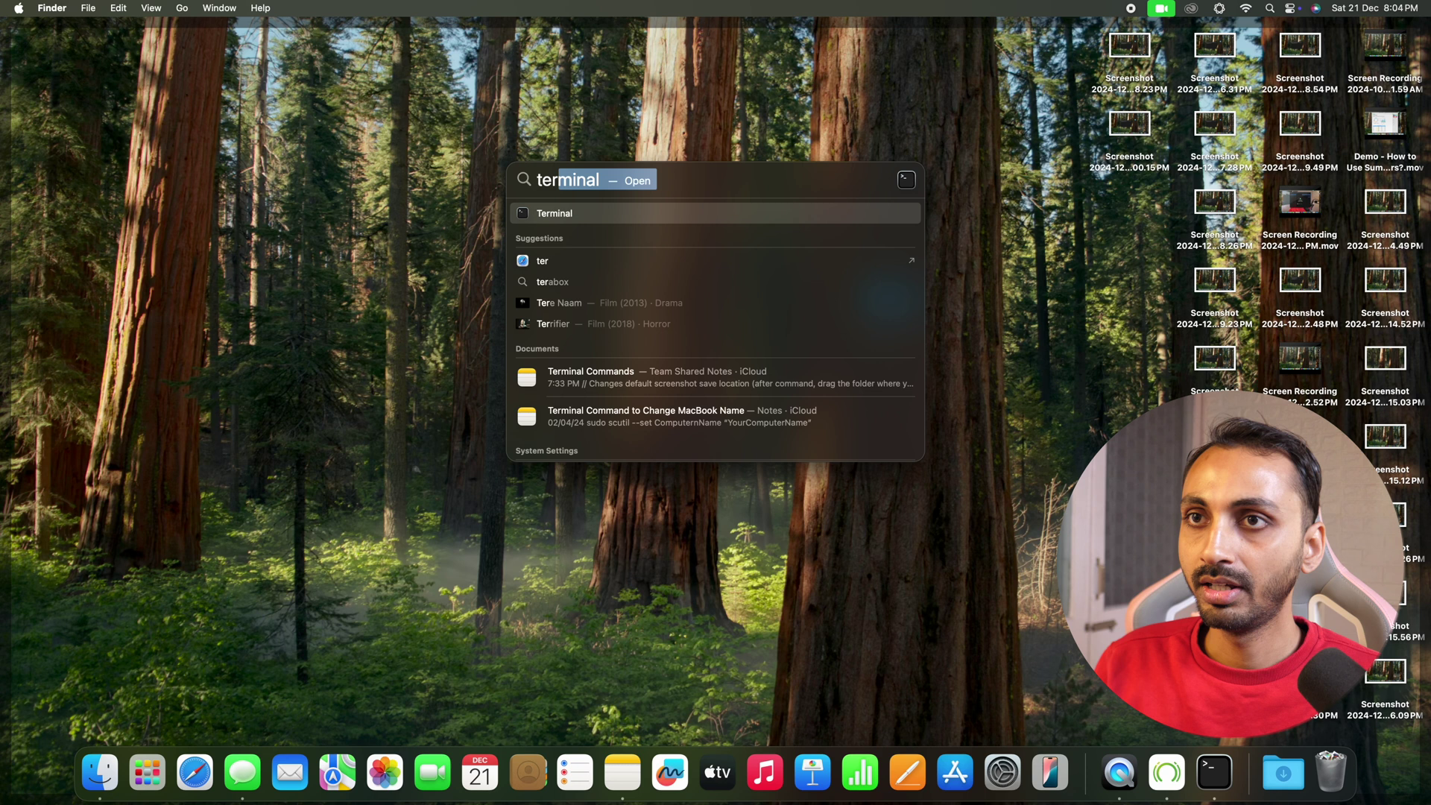
pyautogui.press('Return')
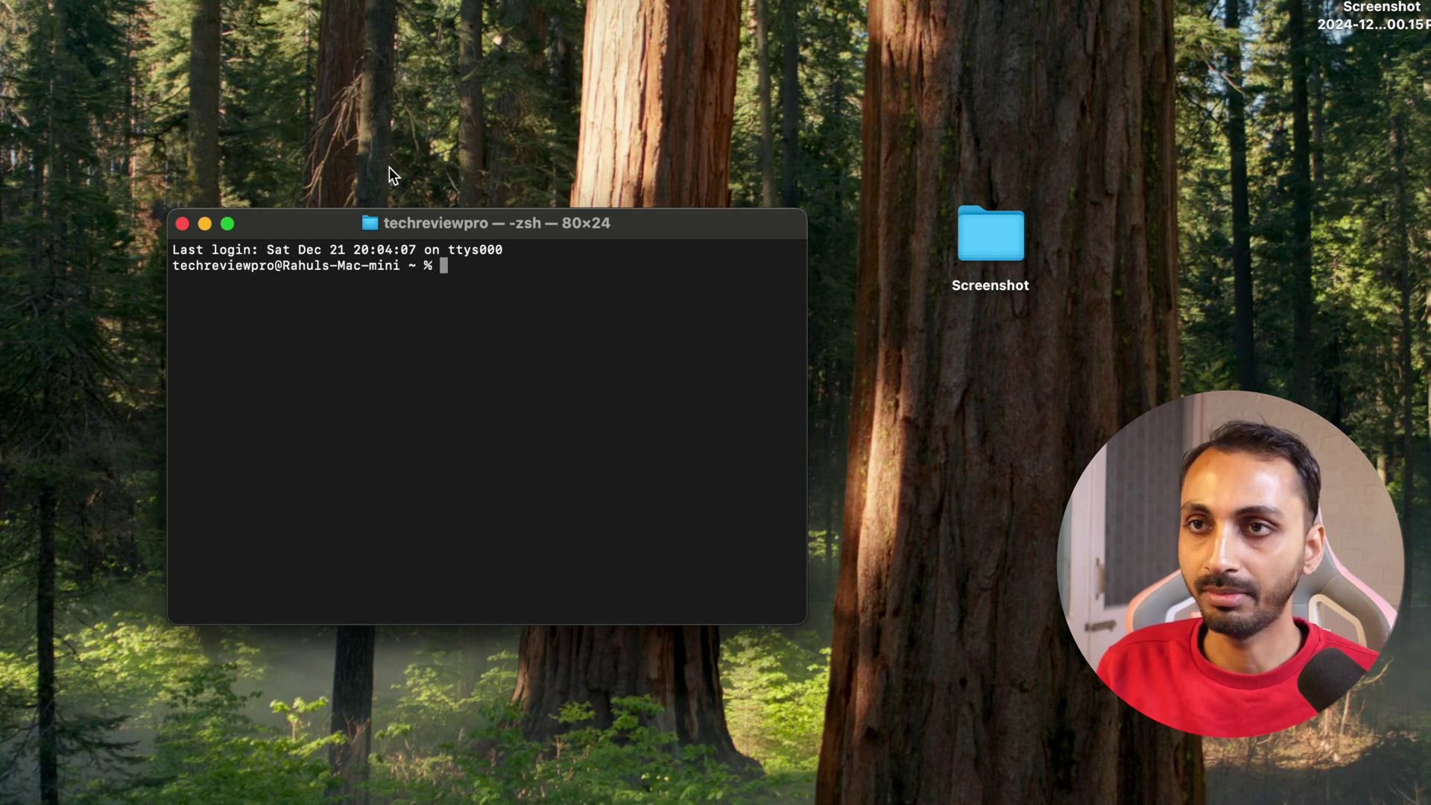
# Run 'defaults write com.apple.screencapture location' with the dragged-in Screenshot folder path.
pyautogui.write('defaults write com.apple.screencapture location')
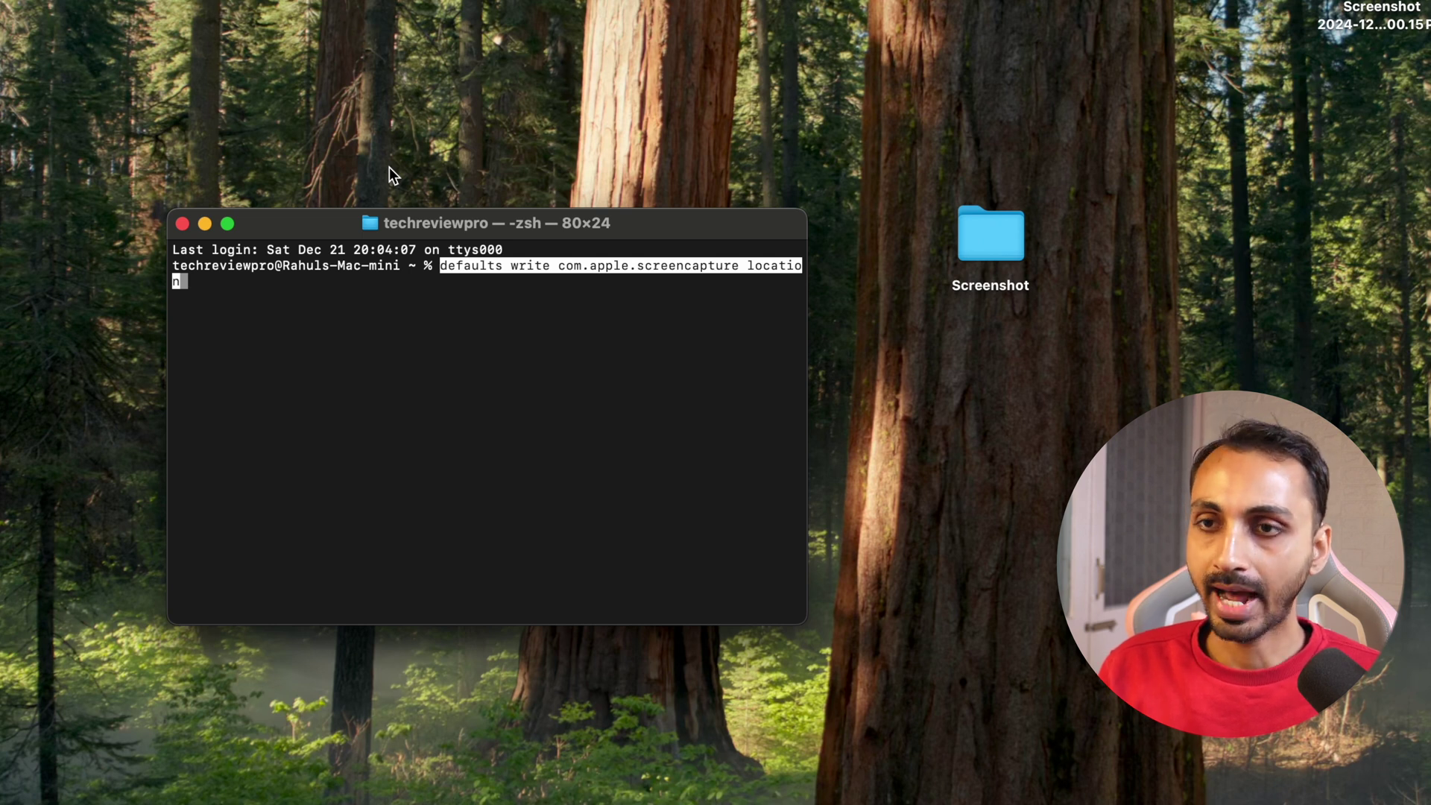
pyautogui.press('Right')
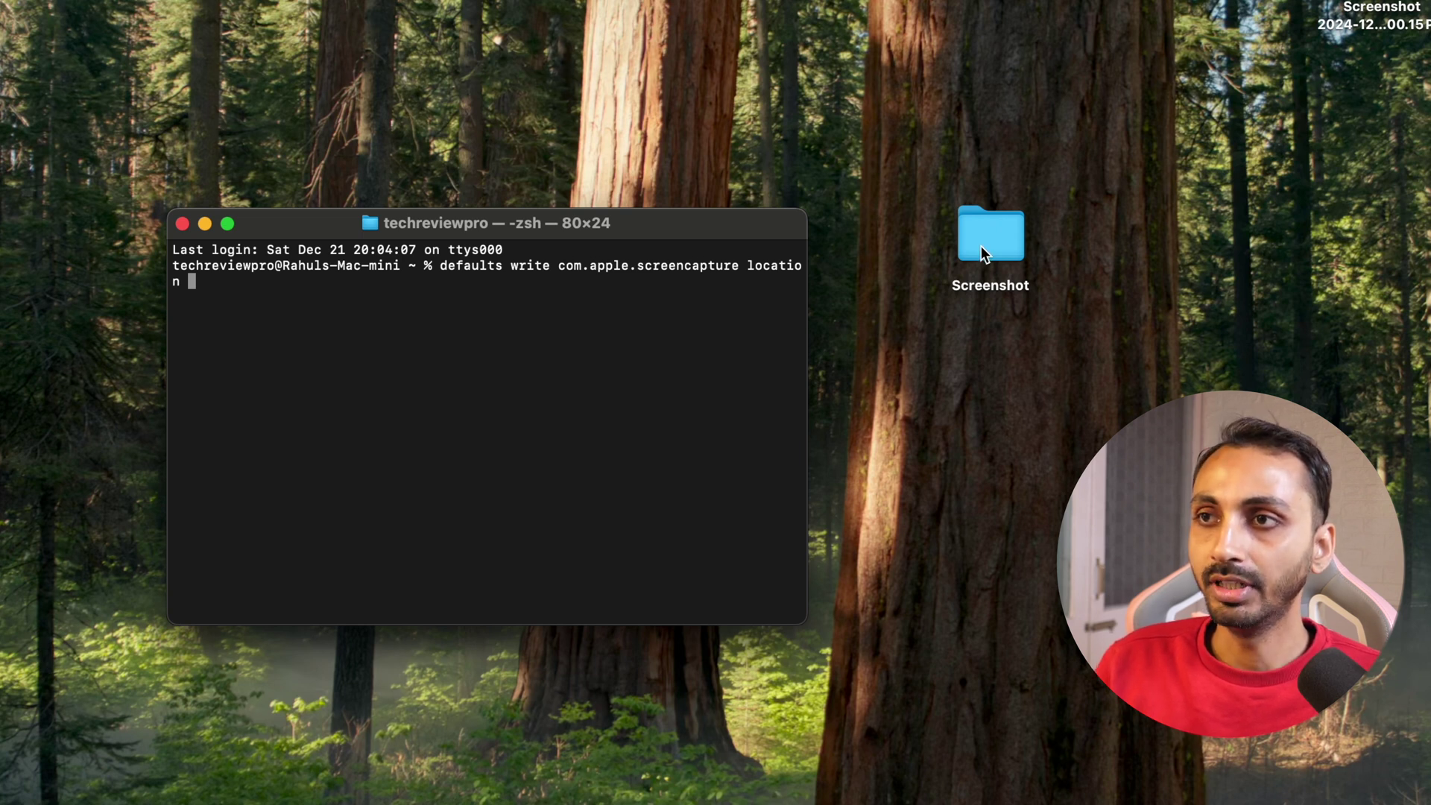
pyautogui.moveTo(985, 241)
pyautogui.mouseDown()
pyautogui.moveTo(454, 329)
pyautogui.moveTo(413, 310)
pyautogui.mouseUp()
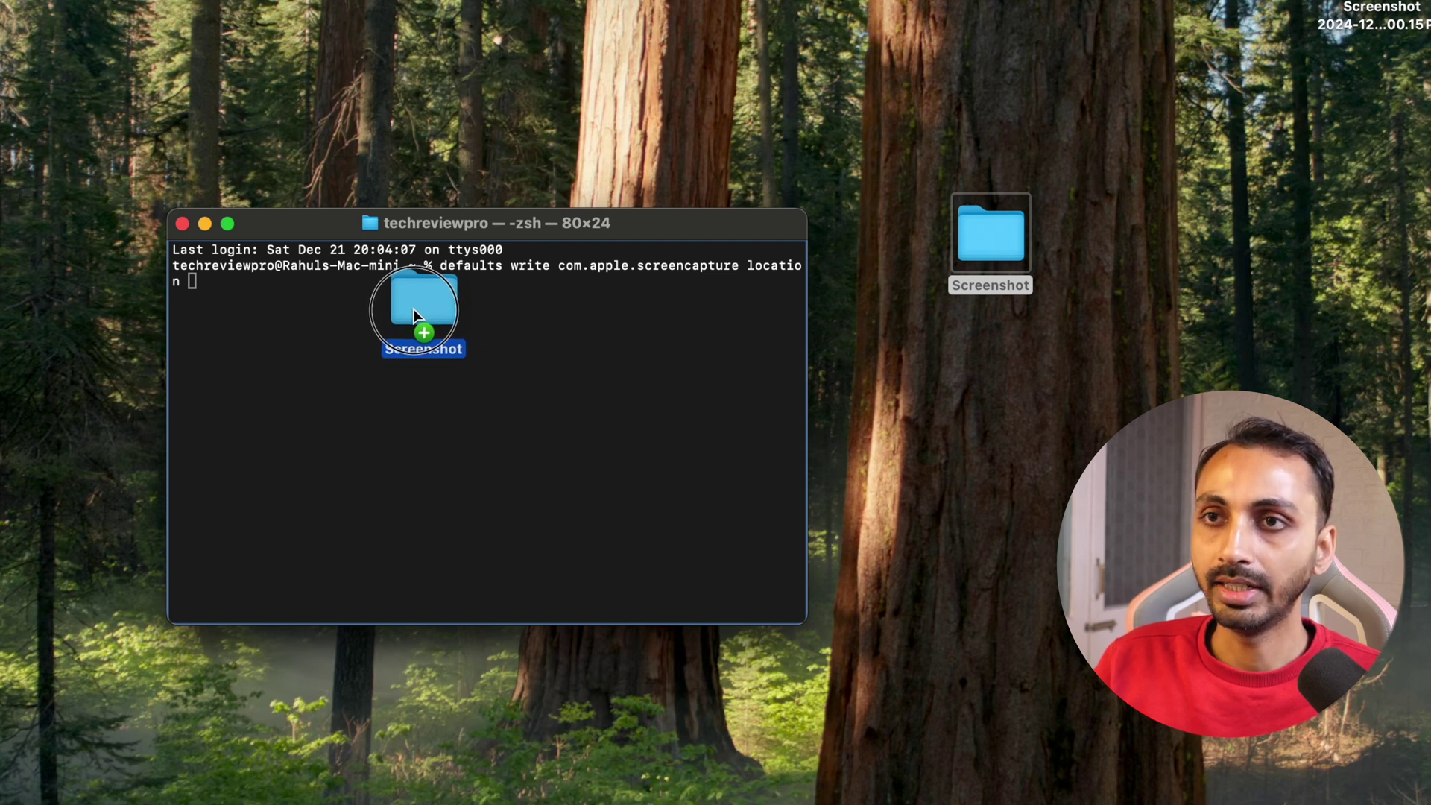
pyautogui.moveTo(412, 310); pyautogui.dragTo(414, 312)
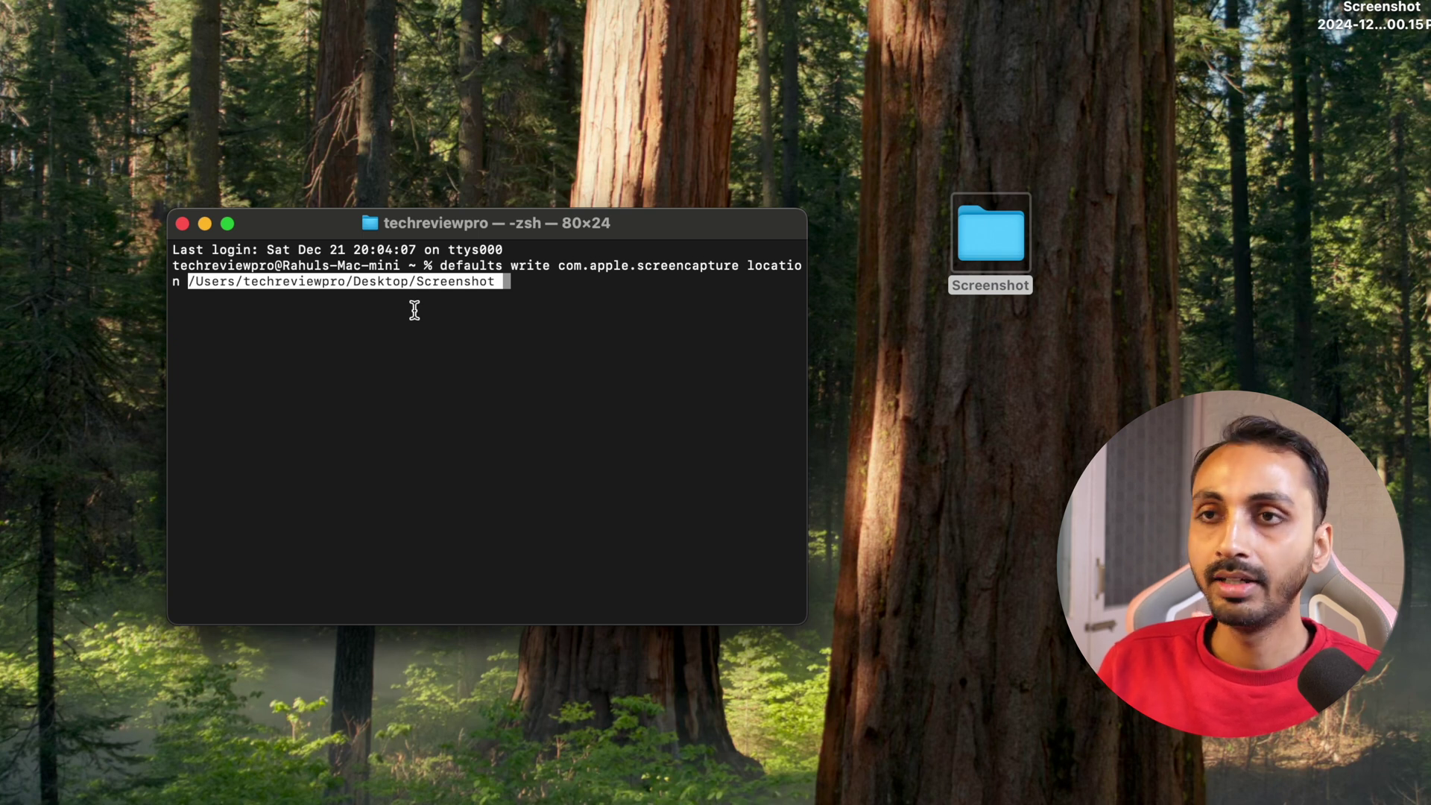
pyautogui.press('Return')
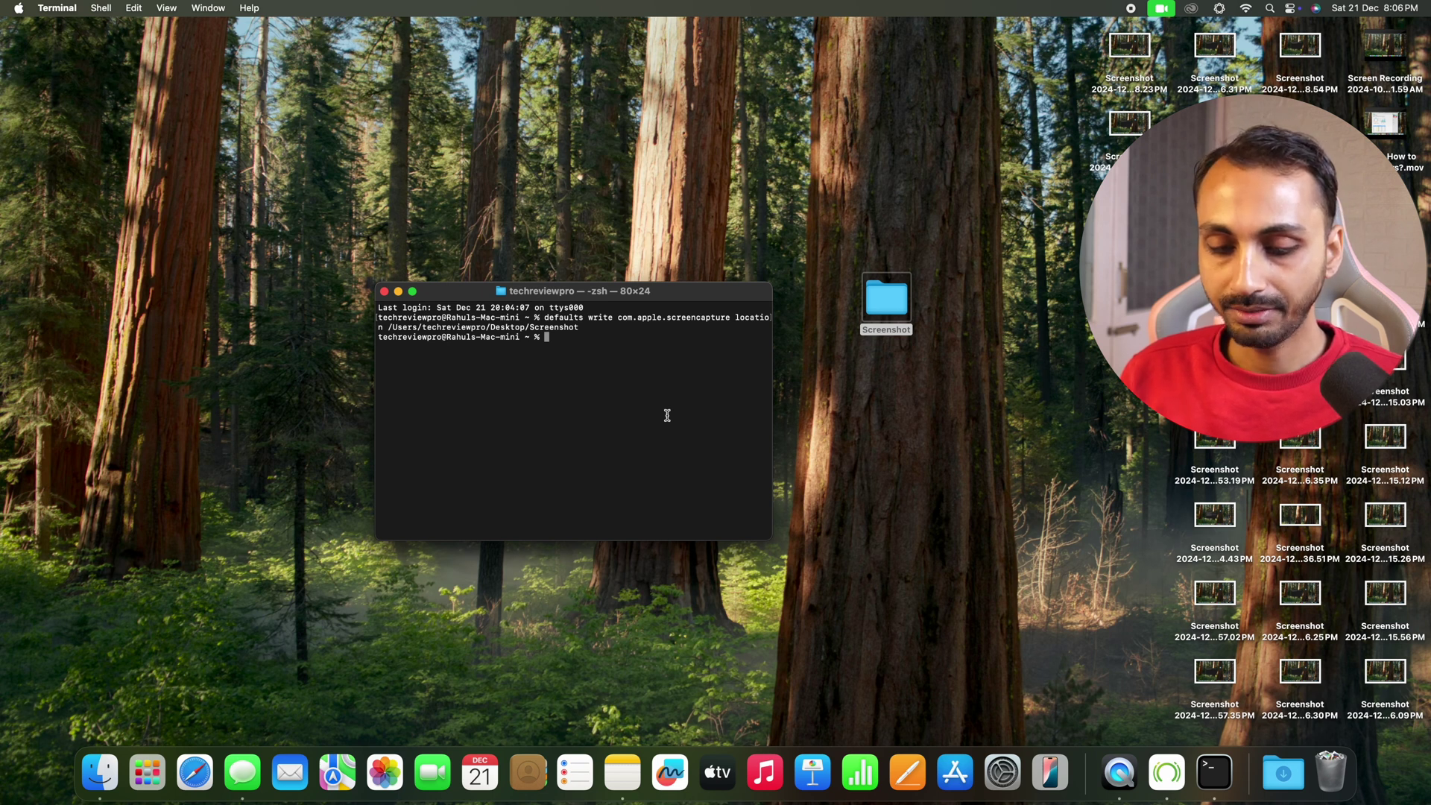
# Take several test screenshots and verify they land inside the desktop Screenshot folder.
pyautogui.press('super+shift+3')
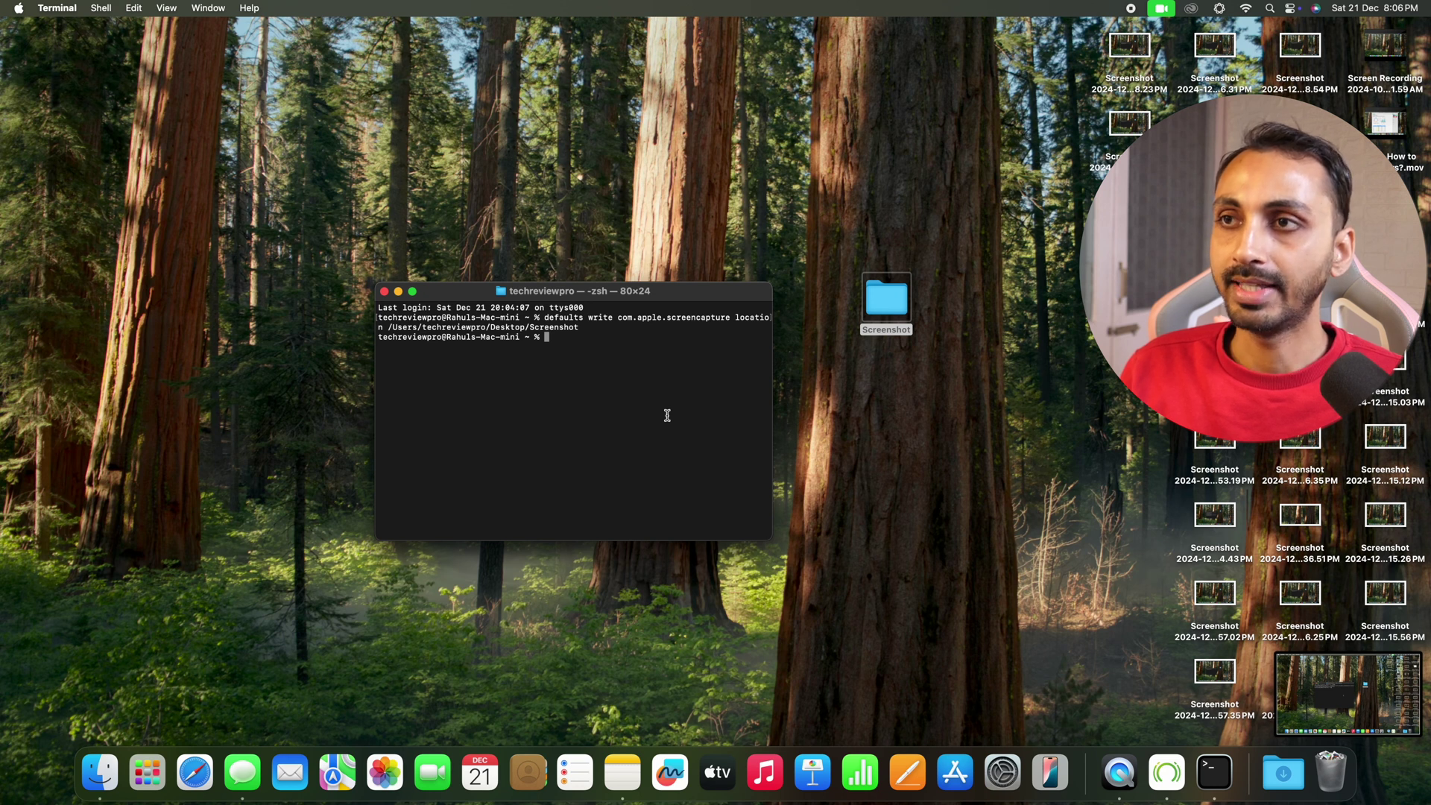
pyautogui.doubleClick(884, 300)
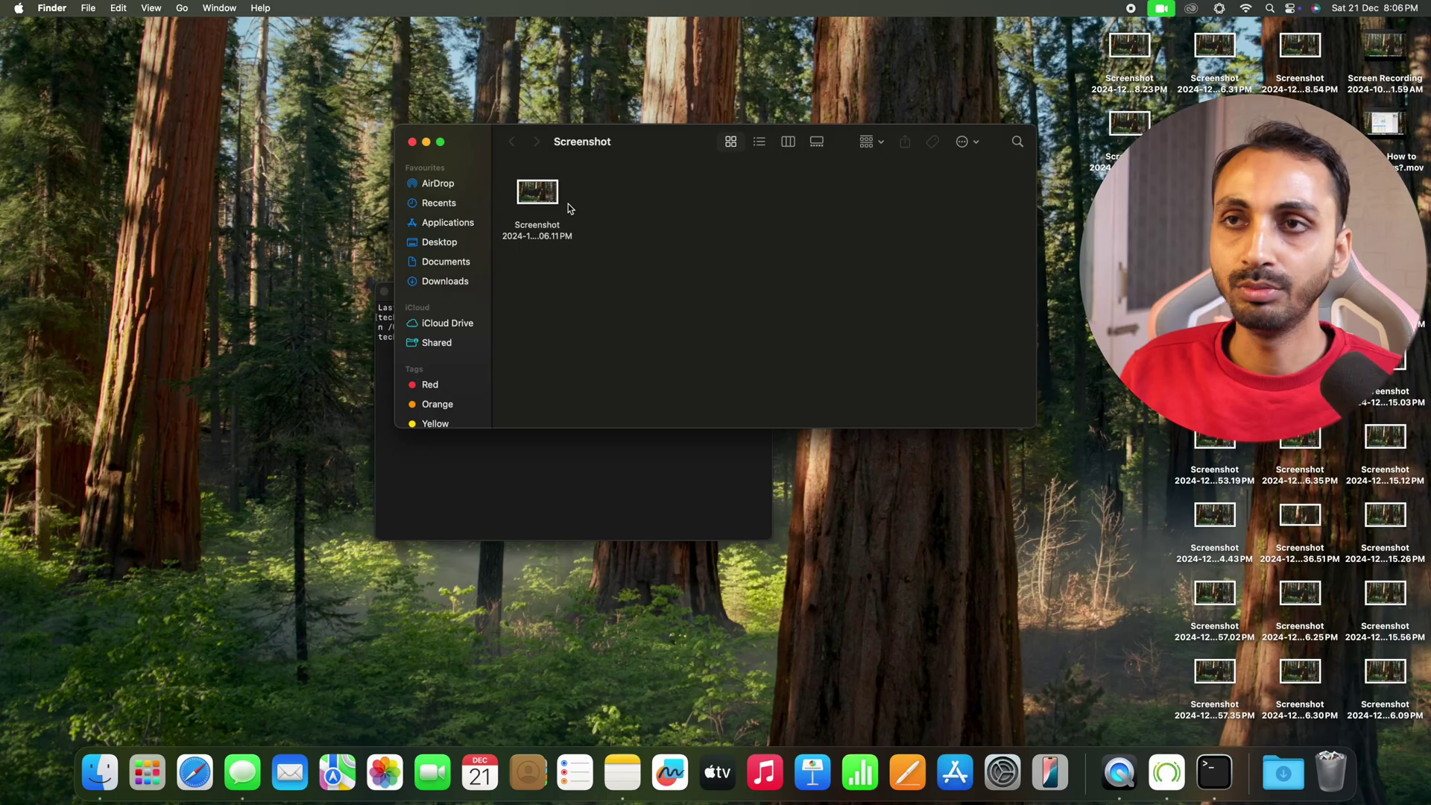
pyautogui.press('super+shift+3')
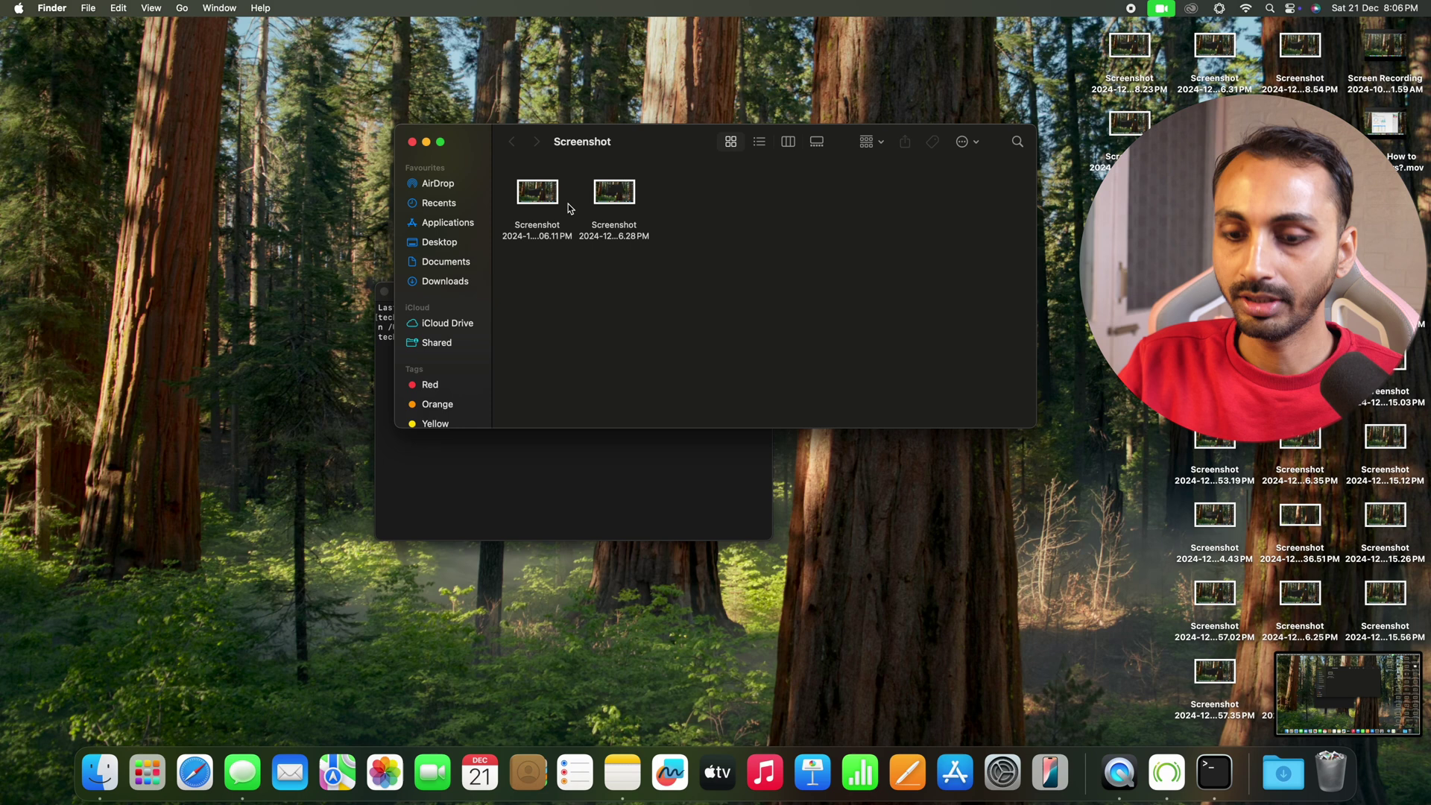
pyautogui.press('super+shift+3')
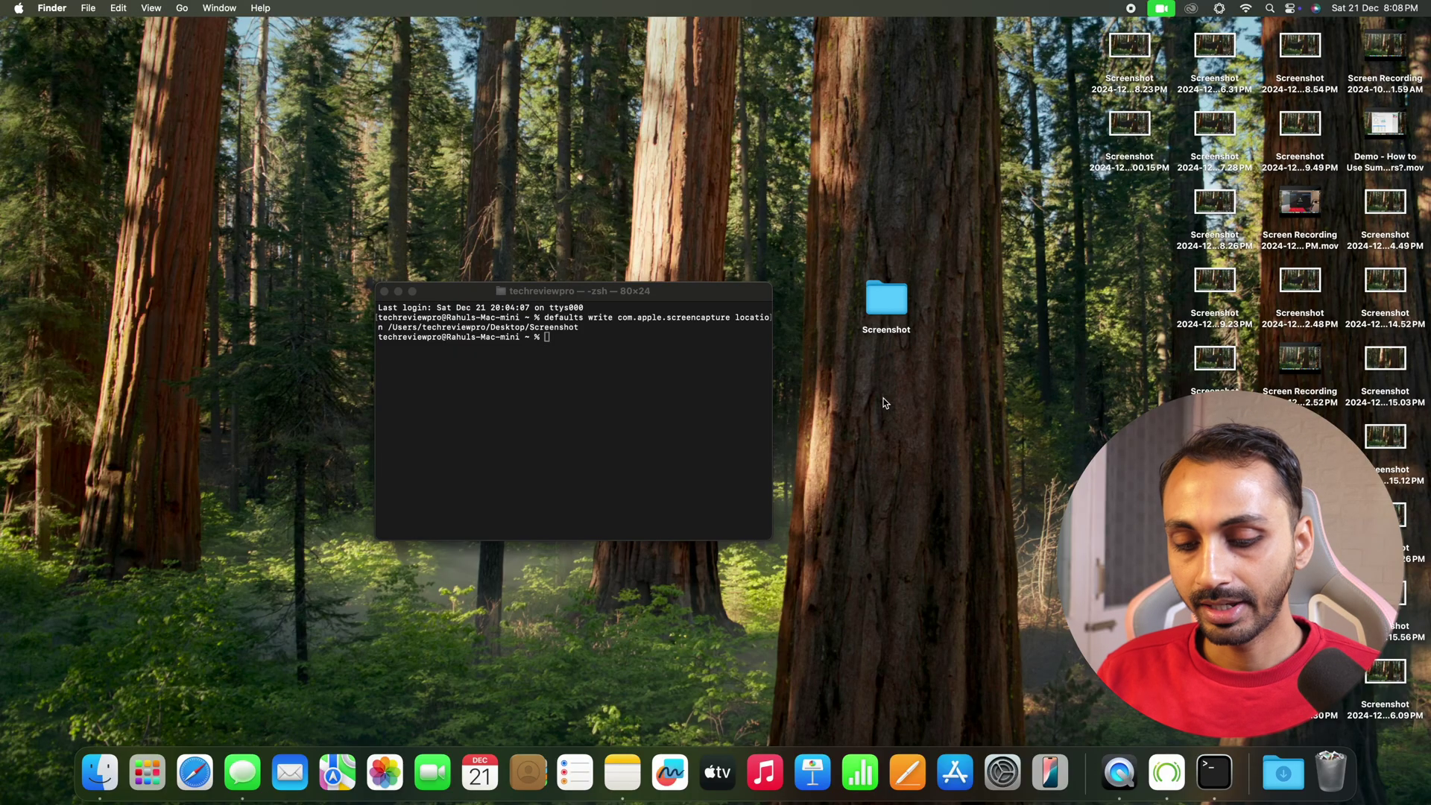
# Show the screenshot toolbar's Options menu with its save-location choices.
pyautogui.press('super+shift+5')
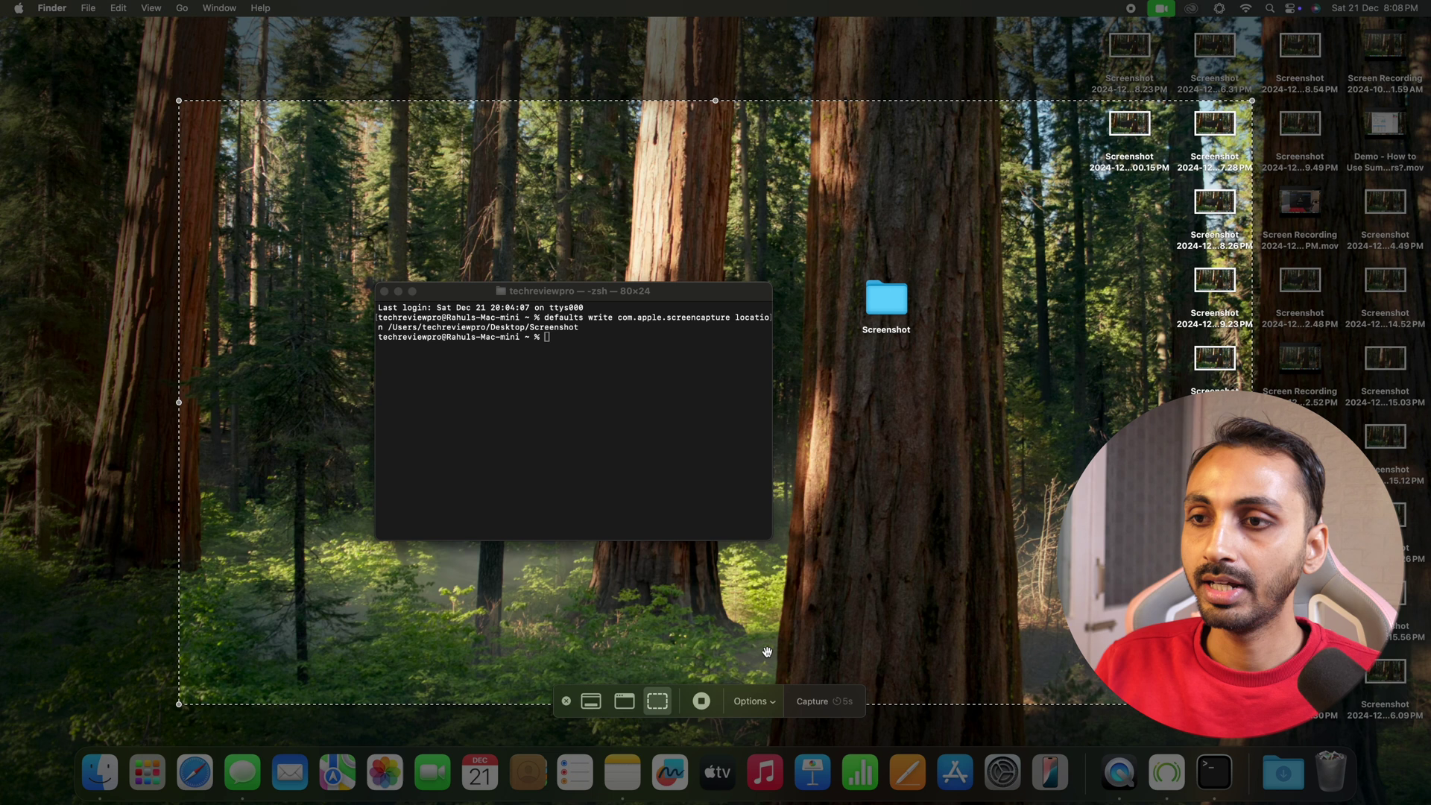
pyautogui.click(773, 706)
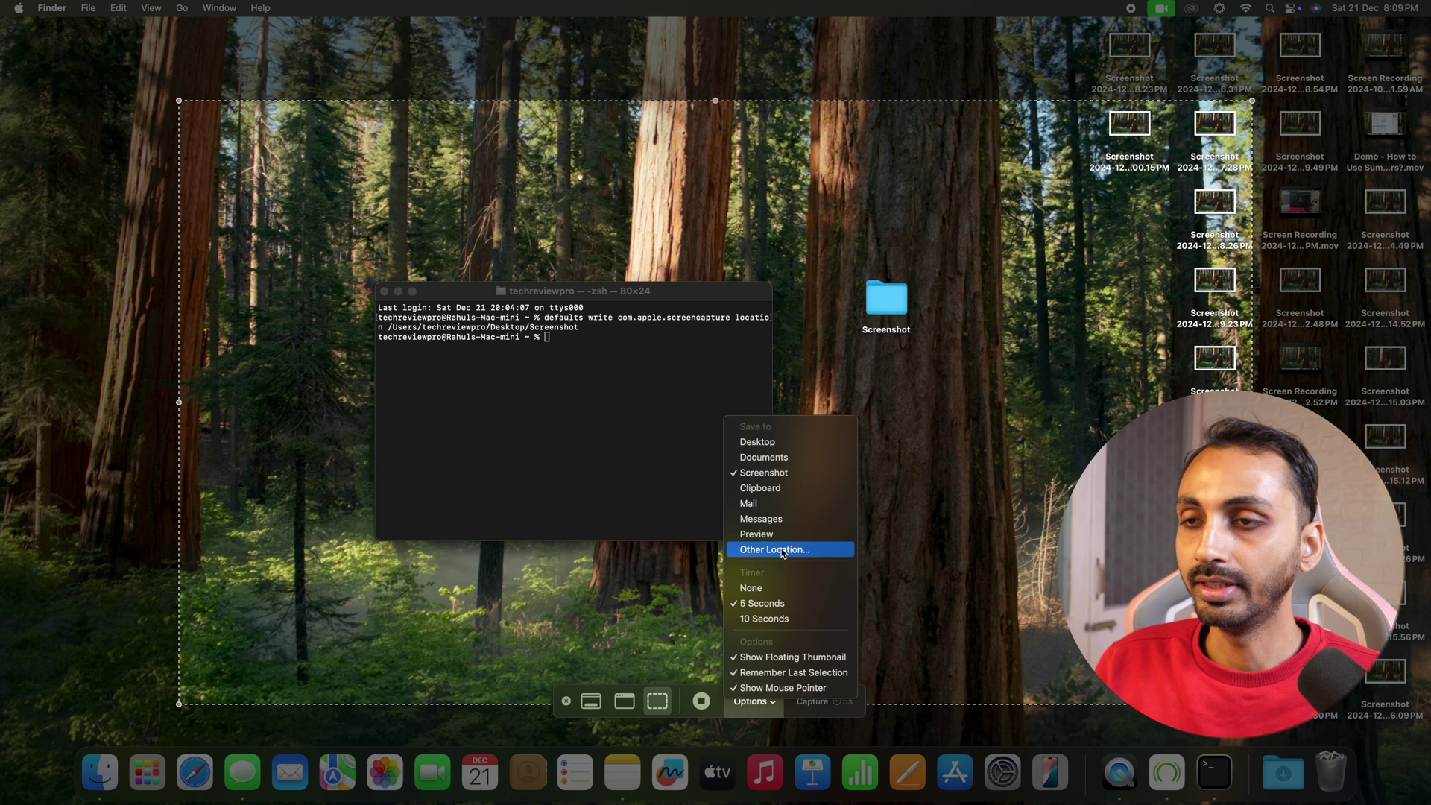
# Via Other Location, create a Mac Screenshots folder inside Screenshot and choose it as save location.
pyautogui.click(802, 552)
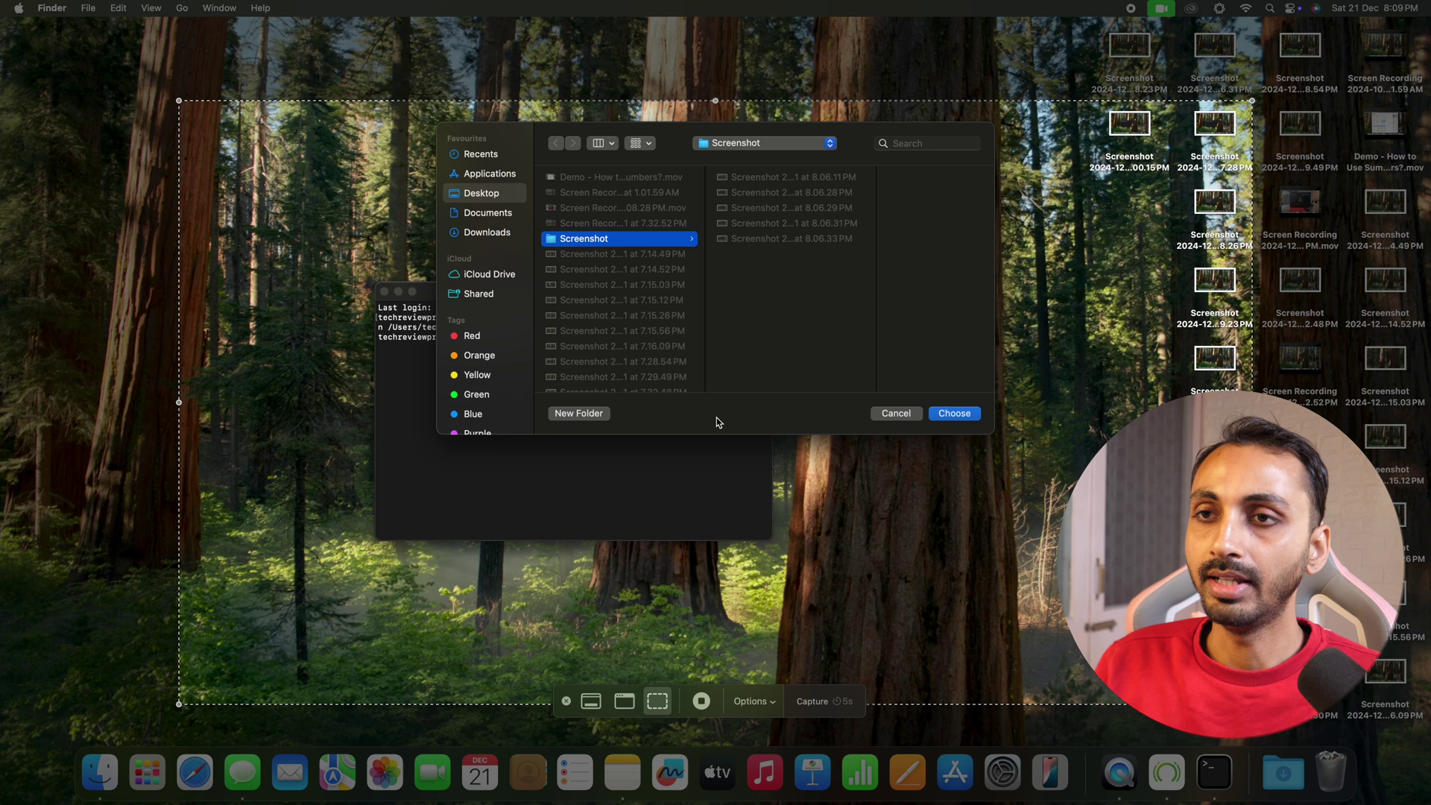
pyautogui.click(578, 414)
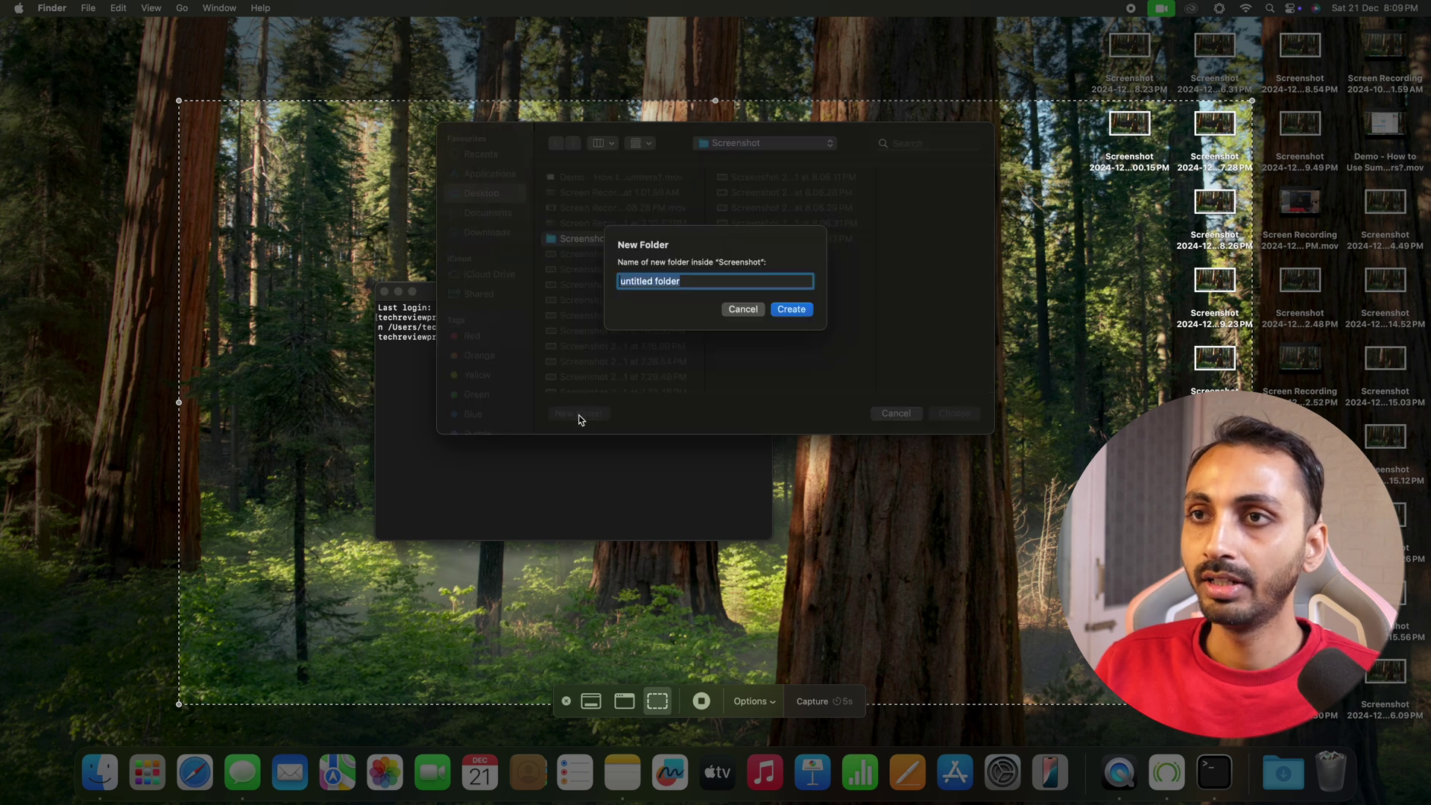
pyautogui.write('Mac Screenshots')
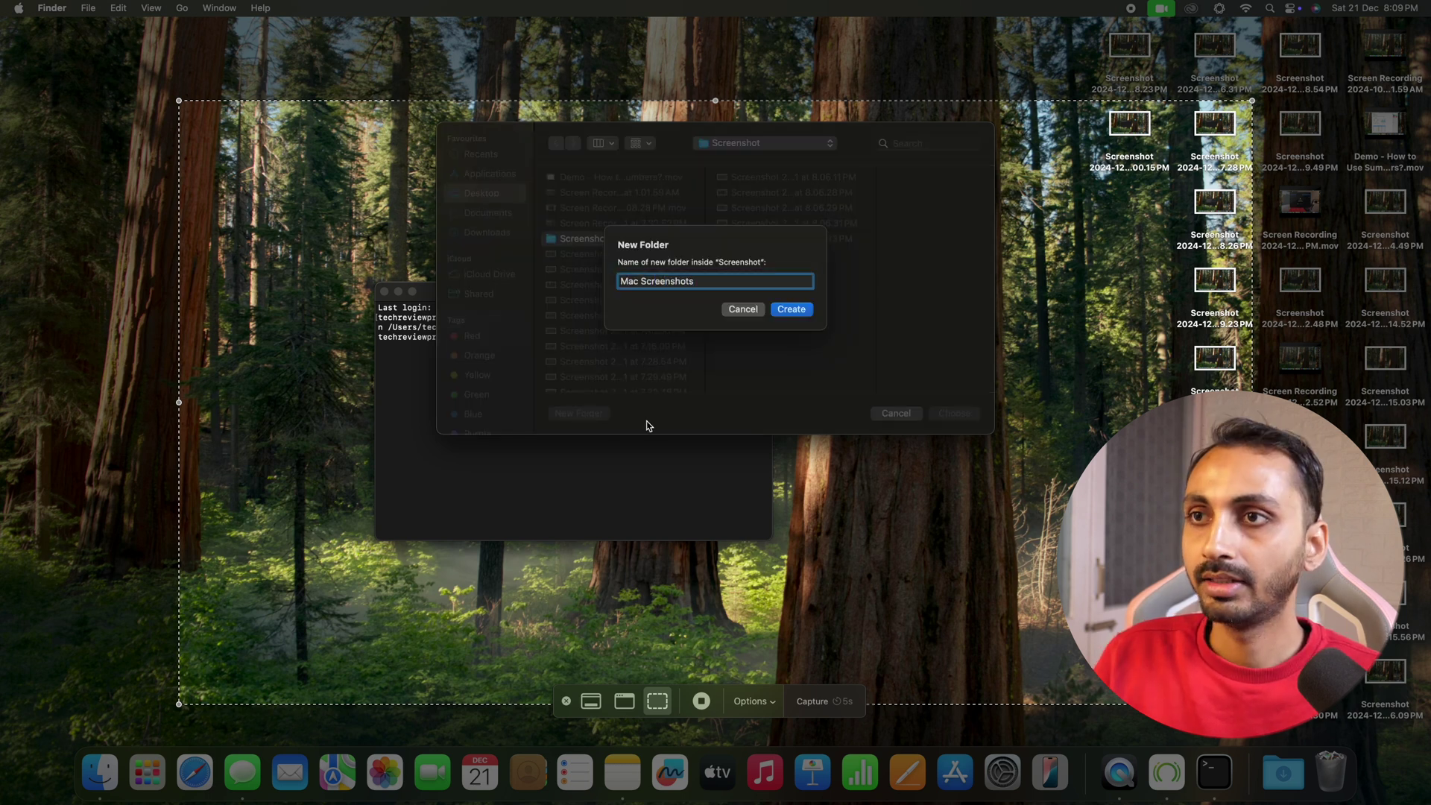
pyautogui.click(793, 310)
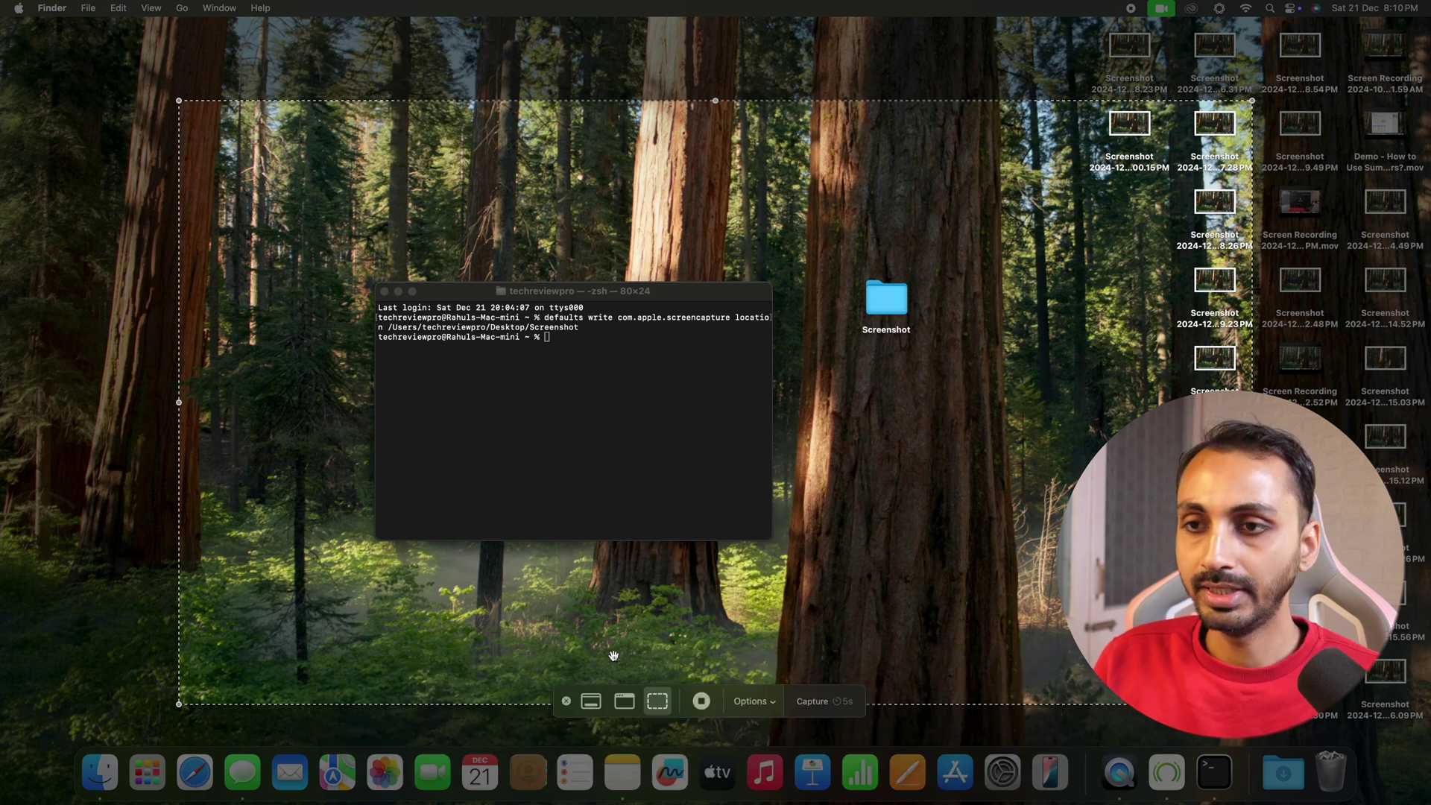
pyautogui.click(567, 702)
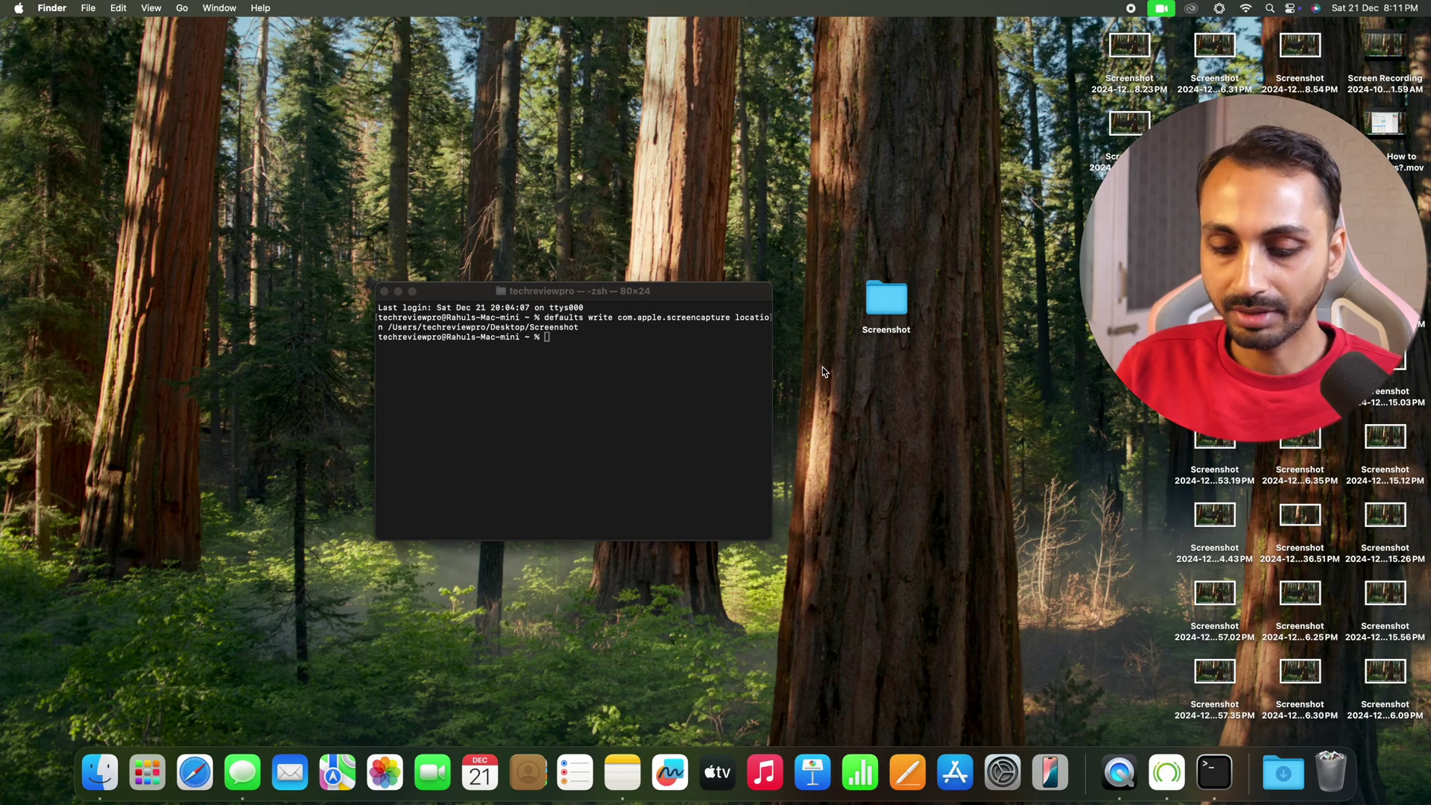
pyautogui.press('super+shift+3')
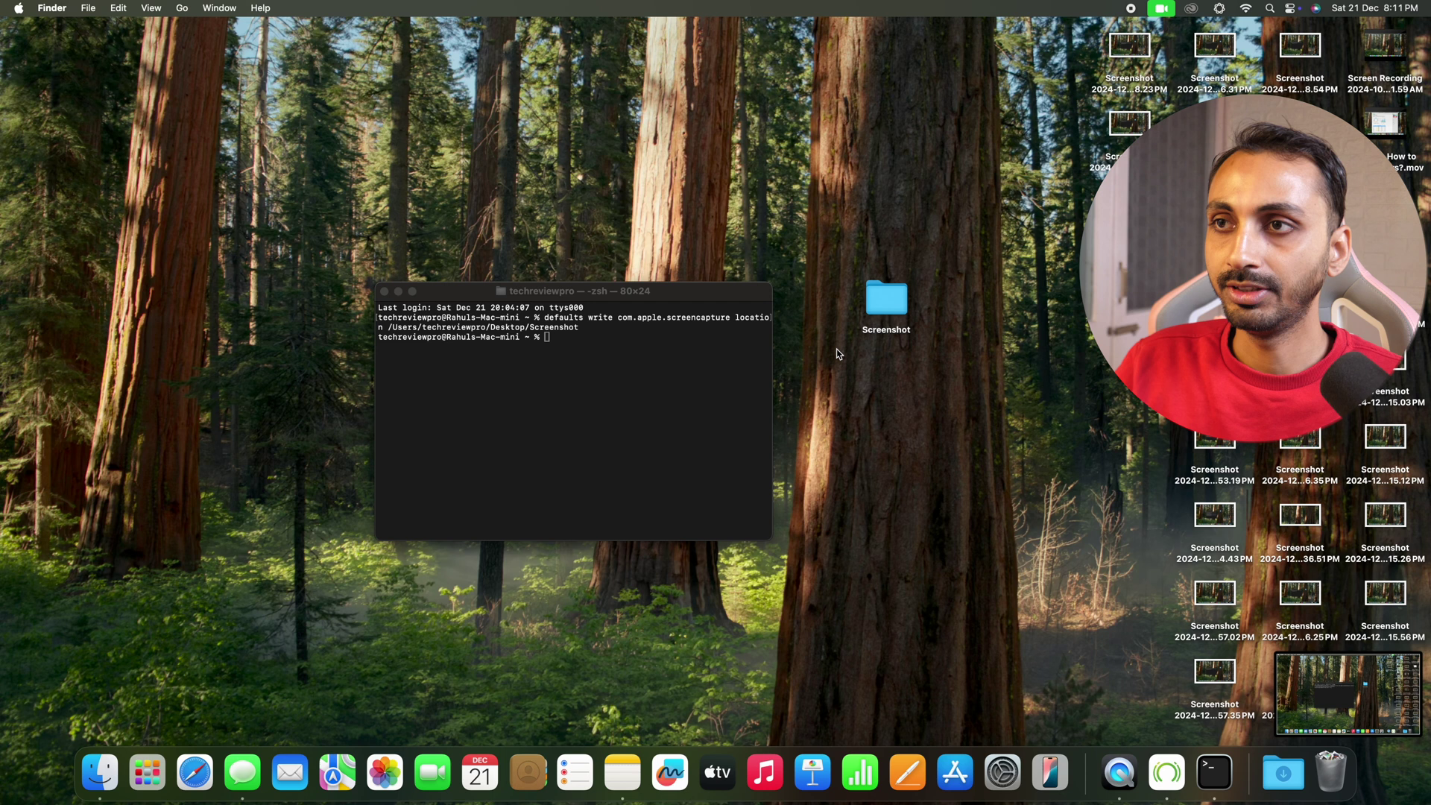
pyautogui.doubleClick(891, 313)
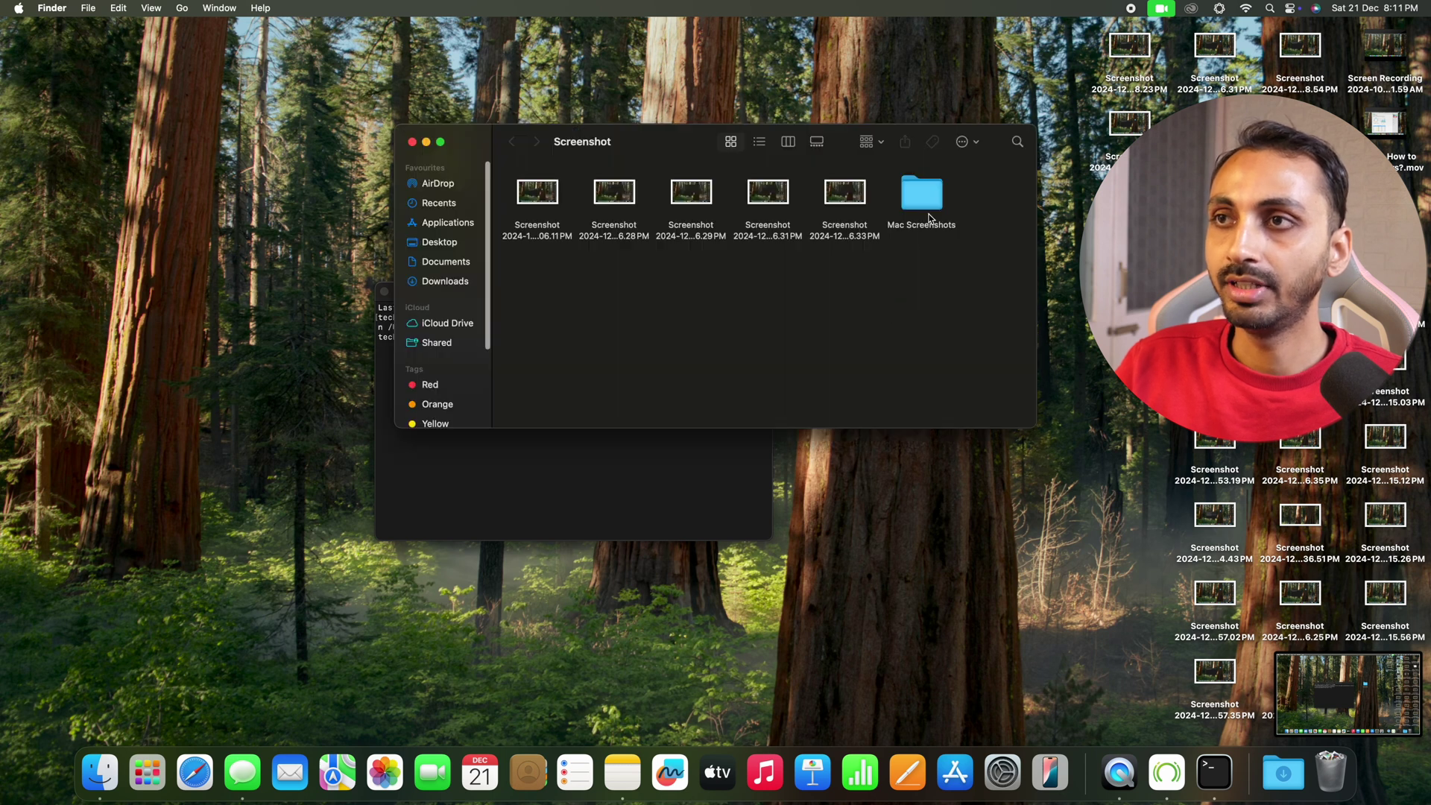
pyautogui.doubleClick(923, 199)
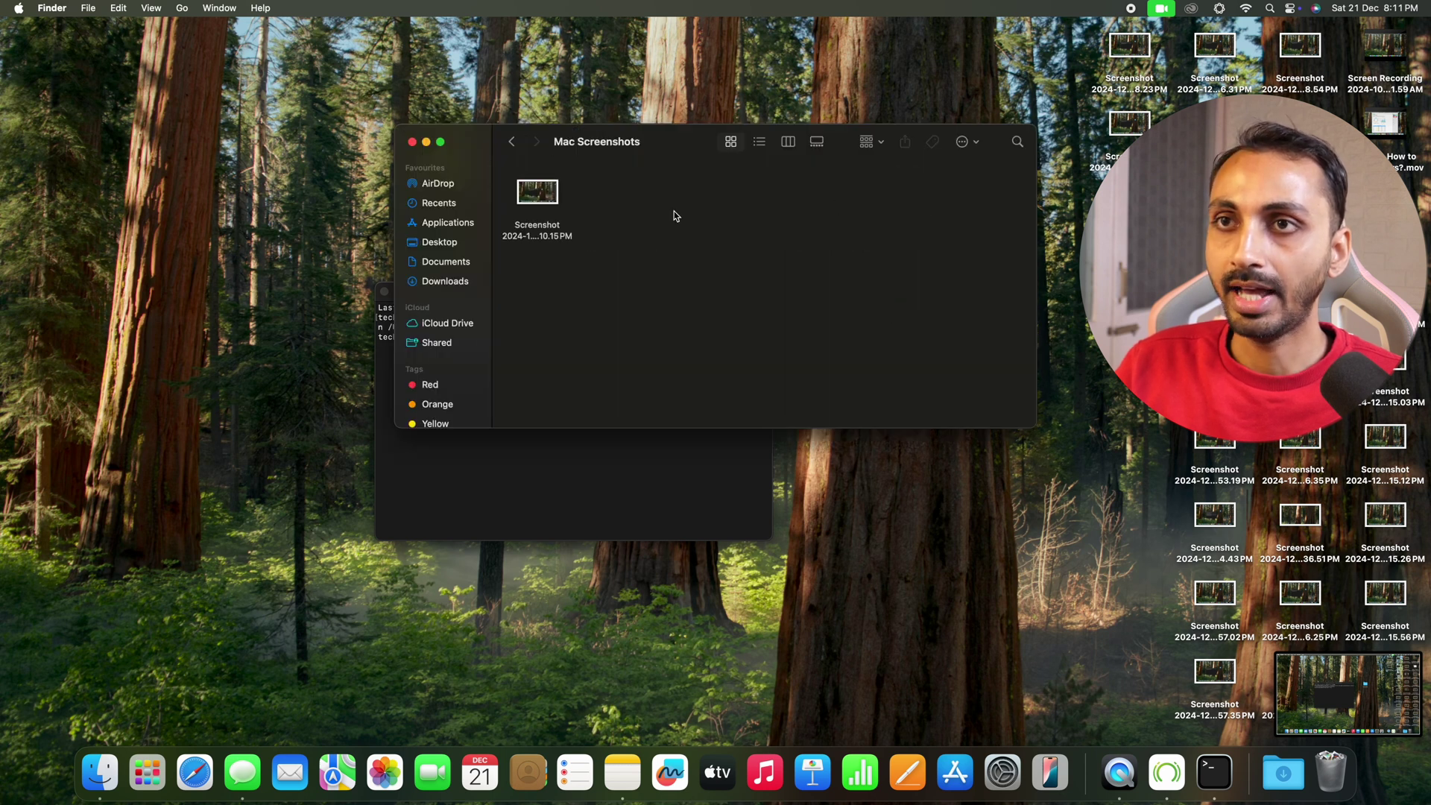